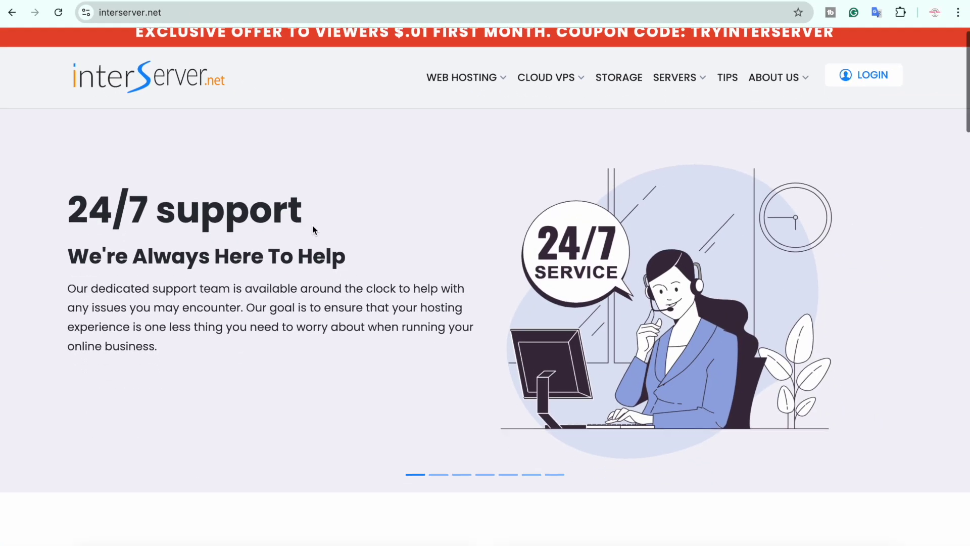
Browse the homepage, then go to the main Cloud VPS page from the CLOUD VPS menu
{"action": "scroll", "coordinate": [313, 230], "scroll_direction": "down", "scroll_amount": 5}
{"action": "scroll", "coordinate": [313, 230], "scroll_direction": "down", "scroll_amount": 8}
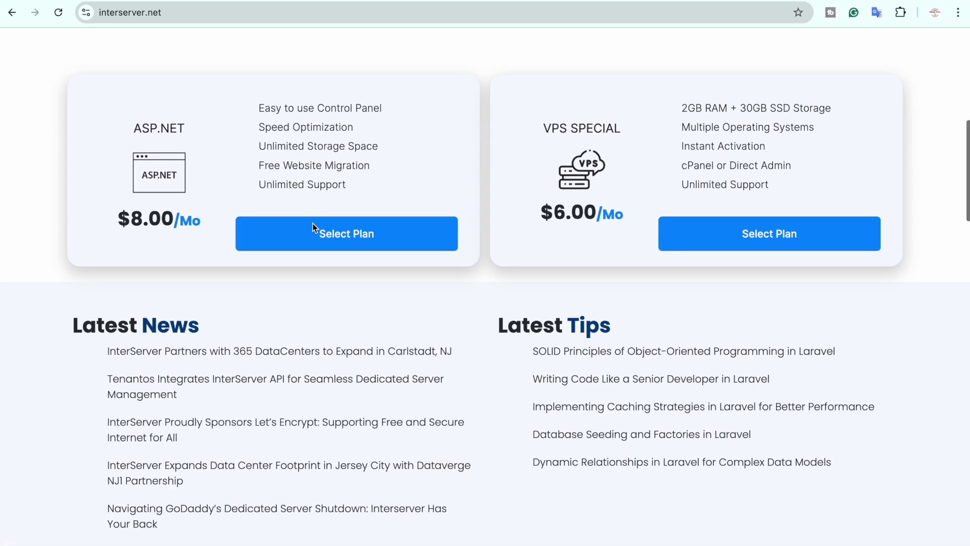
{"action": "scroll", "coordinate": [490, 271], "scroll_direction": "up", "scroll_amount": 13}
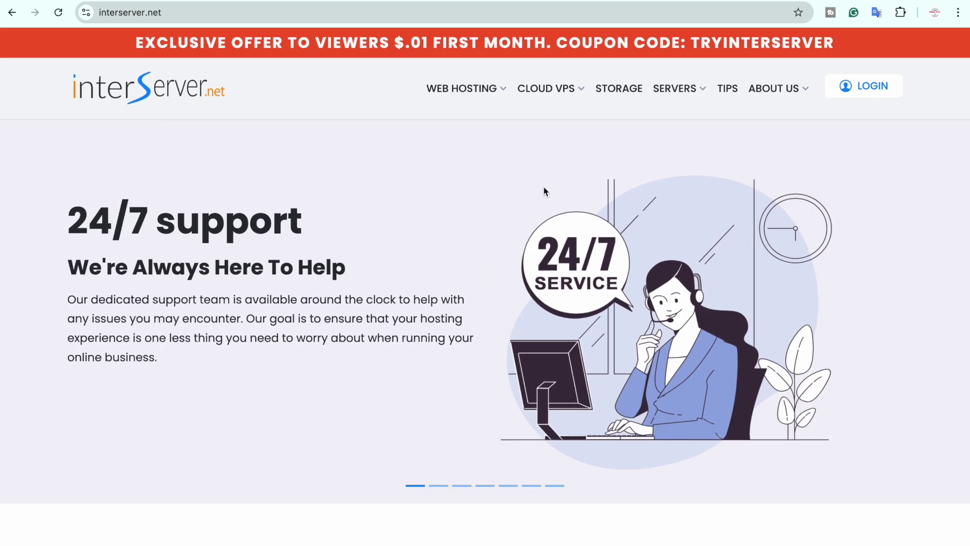
{"action": "mouse_move", "coordinate": [567, 92]}
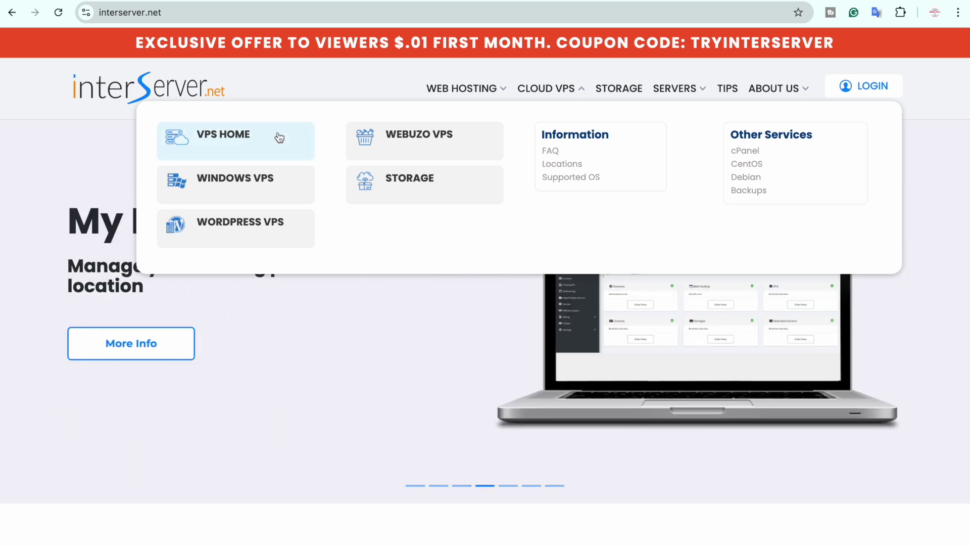
{"action": "left_click", "coordinate": [278, 135]}
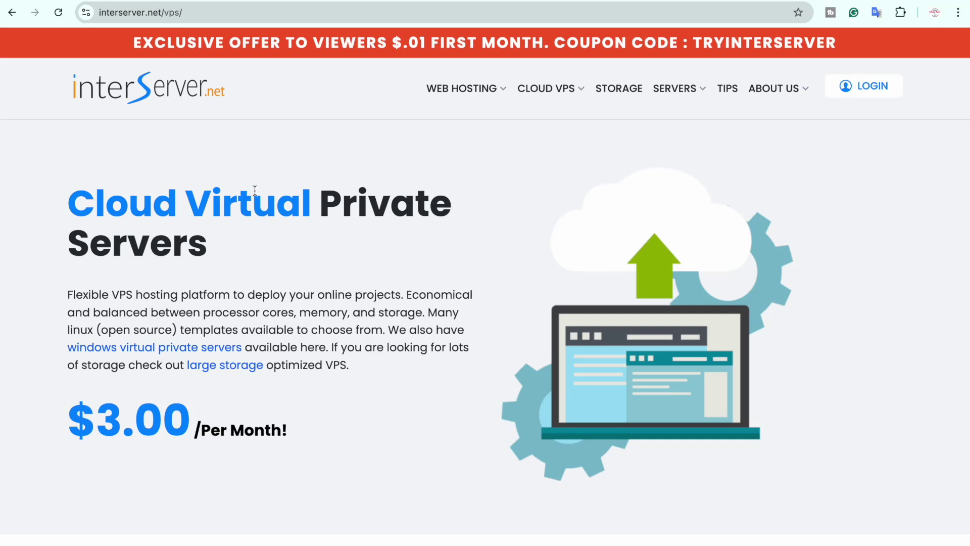
Scroll to the Linux VPS pricing cards, 1 Slice at $3.00/mo through 4 Slices at $12.00/mo
{"action": "scroll", "coordinate": [315, 243], "scroll_direction": "down", "scroll_amount": 6}
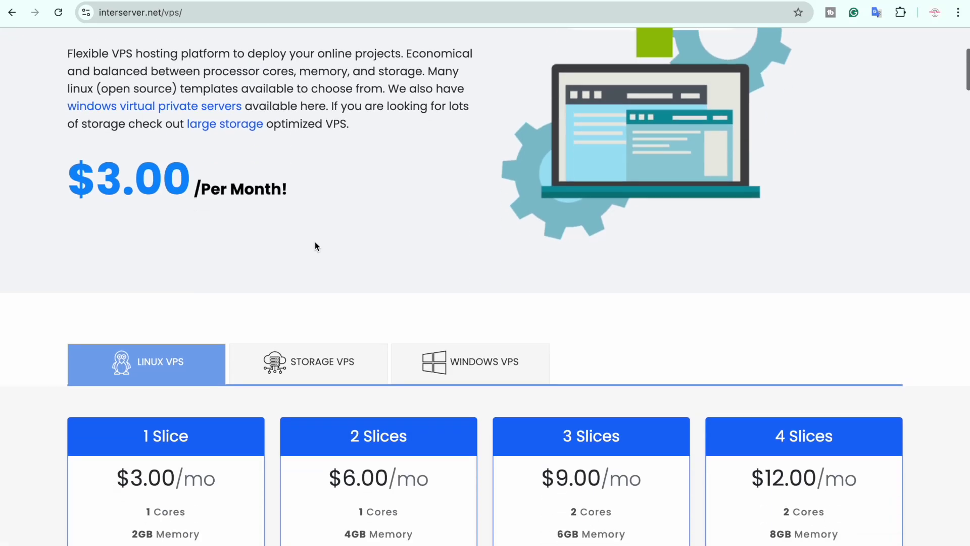
{"action": "scroll", "coordinate": [315, 246], "scroll_direction": "down", "scroll_amount": 4}
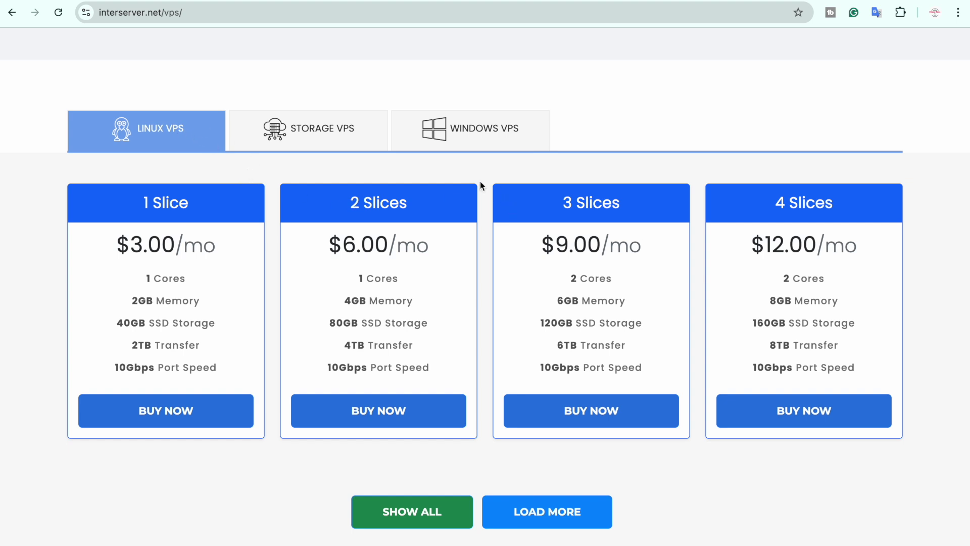
{"action": "left_click", "coordinate": [344, 148]}
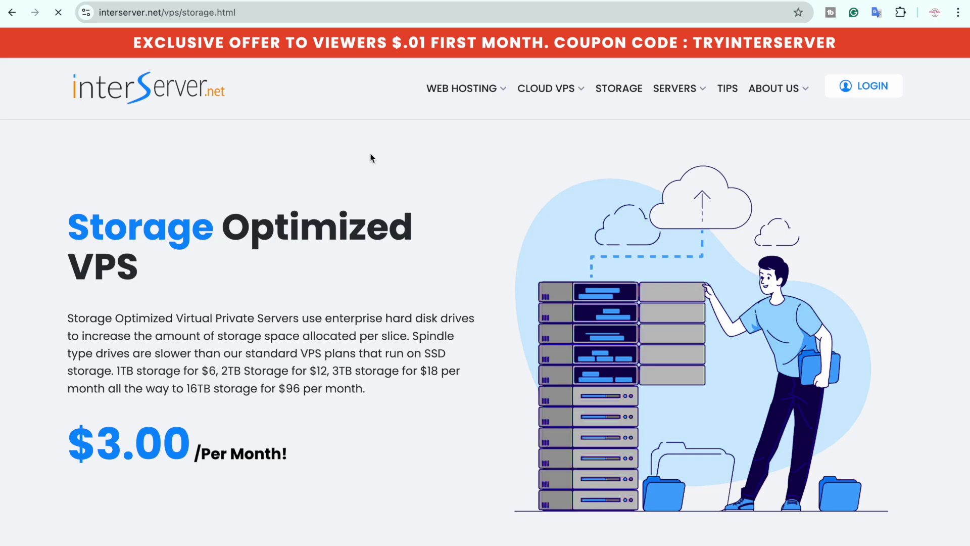
{"action": "scroll", "coordinate": [372, 157], "scroll_direction": "down", "scroll_amount": 8}
{"action": "left_click", "coordinate": [485, 218]}
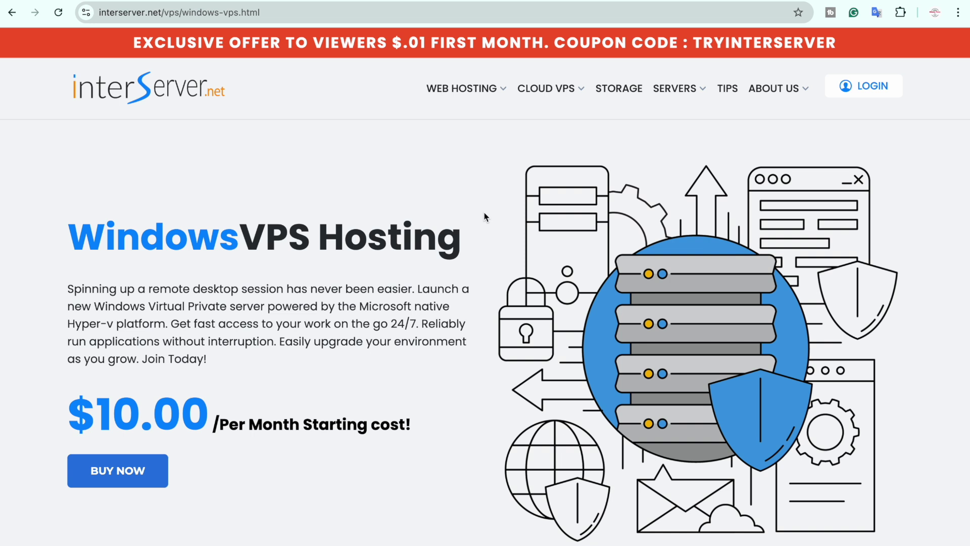
{"action": "scroll", "coordinate": [484, 212], "scroll_direction": "down", "scroll_amount": 10}
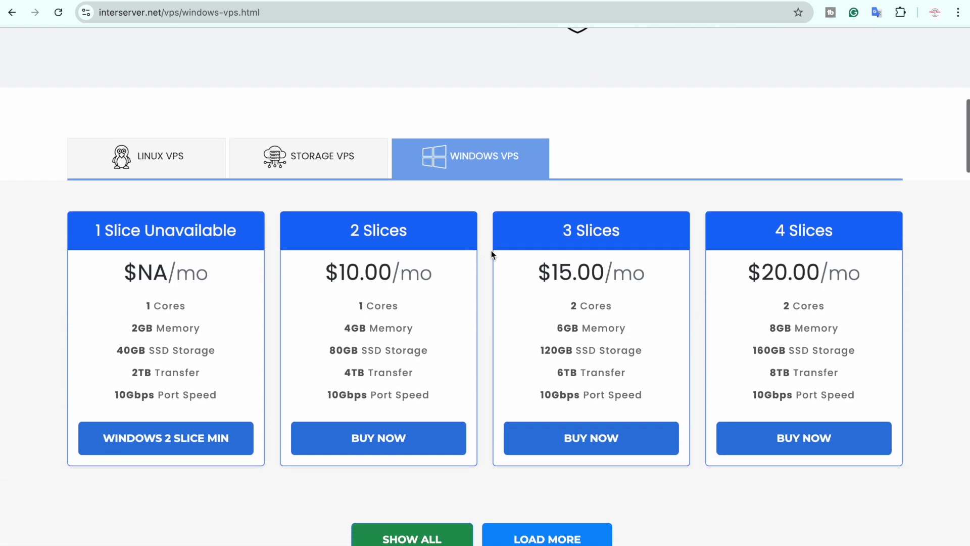
{"action": "left_click", "coordinate": [188, 154]}
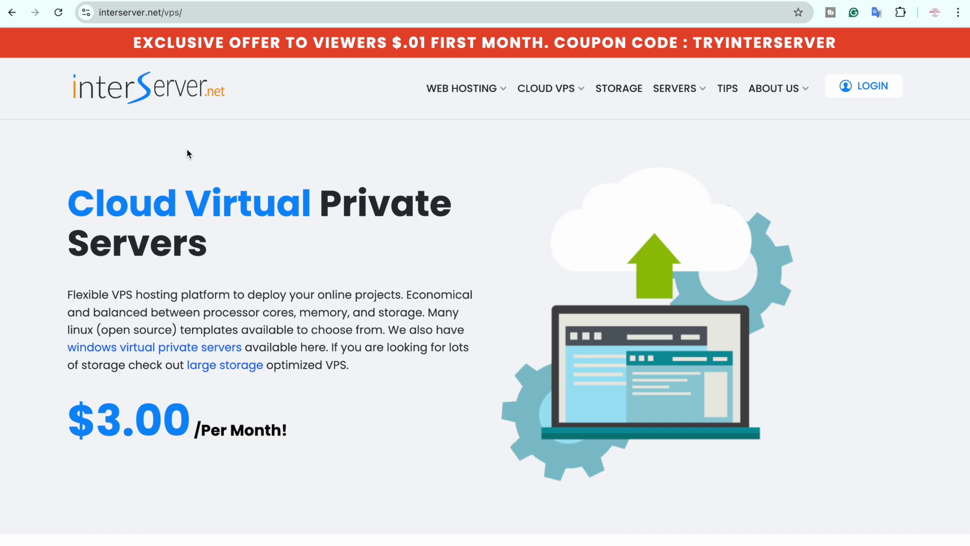
{"action": "scroll", "coordinate": [188, 154], "scroll_direction": "down", "scroll_amount": 7}
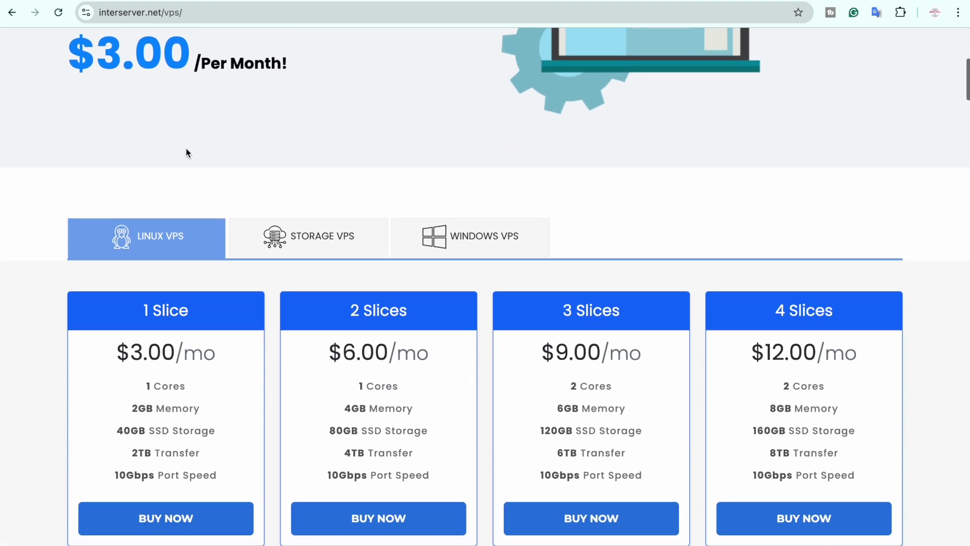
{"action": "scroll", "coordinate": [186, 148], "scroll_direction": "down", "scroll_amount": 4}
{"action": "scroll", "coordinate": [224, 86], "scroll_direction": "up", "scroll_amount": 1}
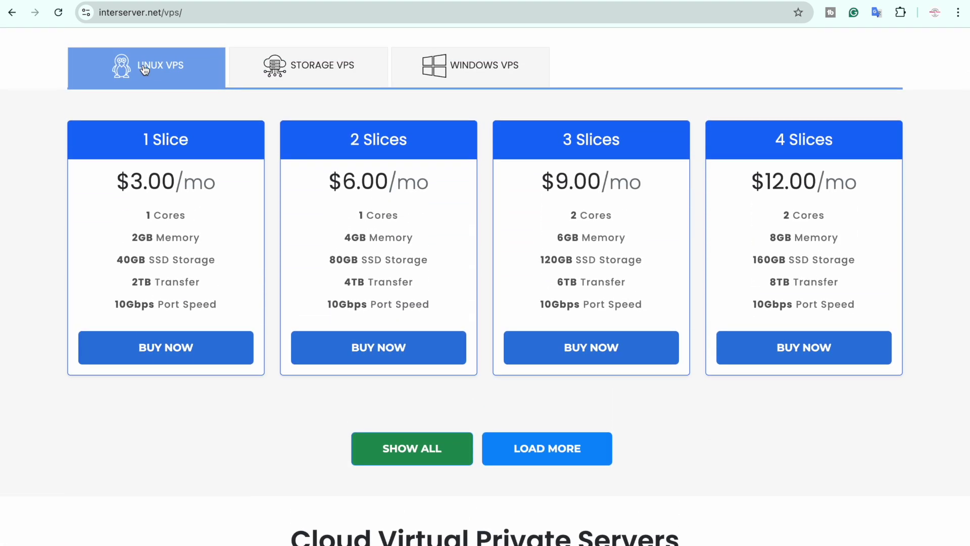
{"action": "scroll", "coordinate": [279, 228], "scroll_direction": "down", "scroll_amount": 1}
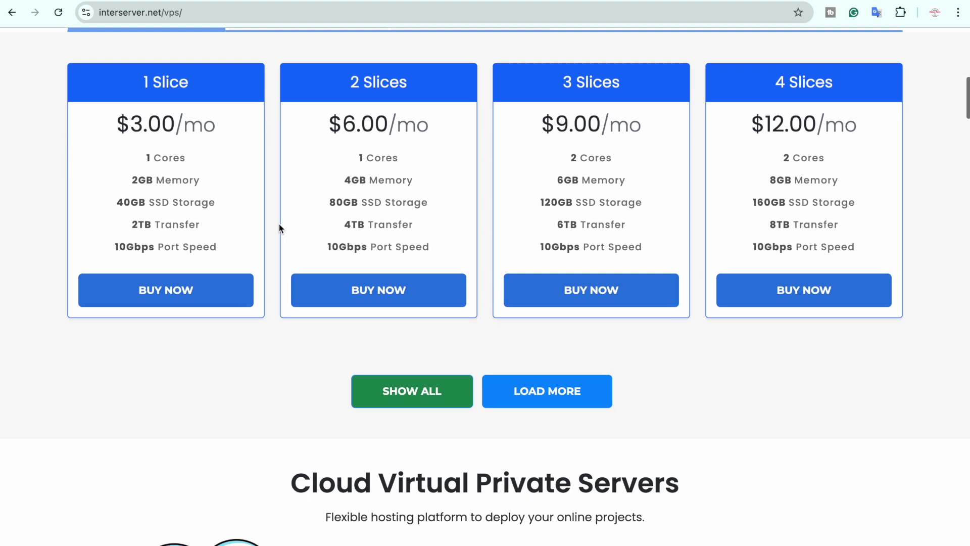
{"action": "scroll", "coordinate": [279, 226], "scroll_direction": "down", "scroll_amount": 15}
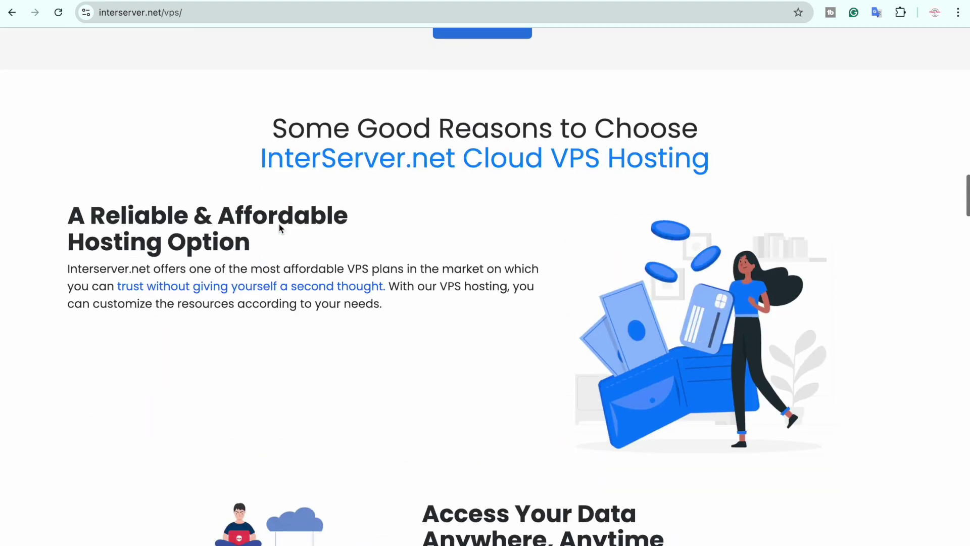
{"action": "scroll", "coordinate": [279, 226], "scroll_direction": "down", "scroll_amount": 20}
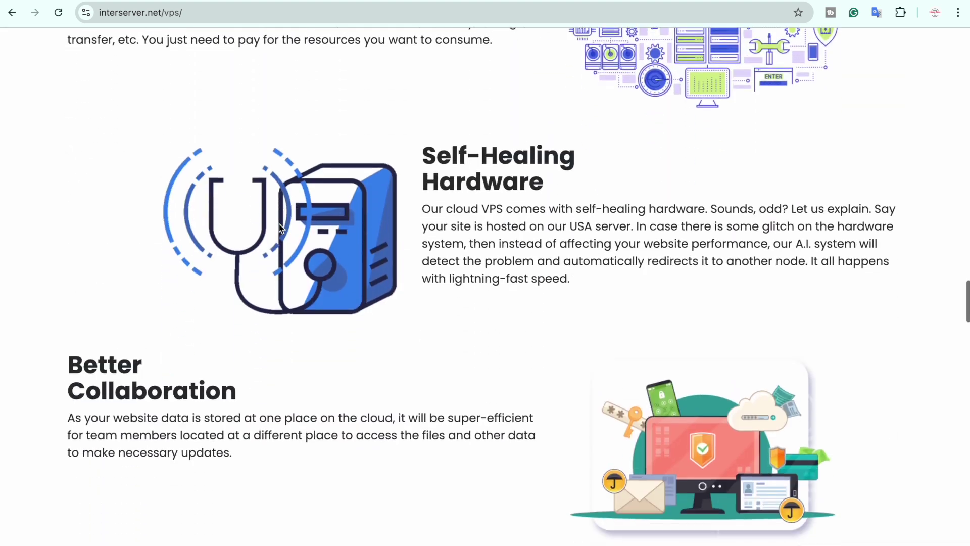
{"action": "scroll", "coordinate": [279, 223], "scroll_direction": "down", "scroll_amount": 10}
{"action": "scroll", "coordinate": [279, 223], "scroll_direction": "up", "scroll_amount": 20}
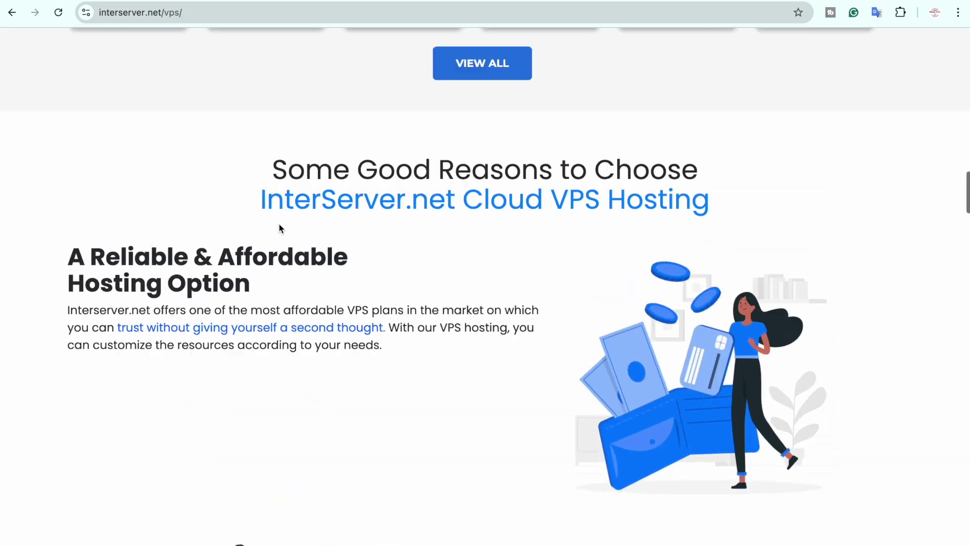
{"action": "scroll", "coordinate": [279, 223], "scroll_direction": "up", "scroll_amount": 20}
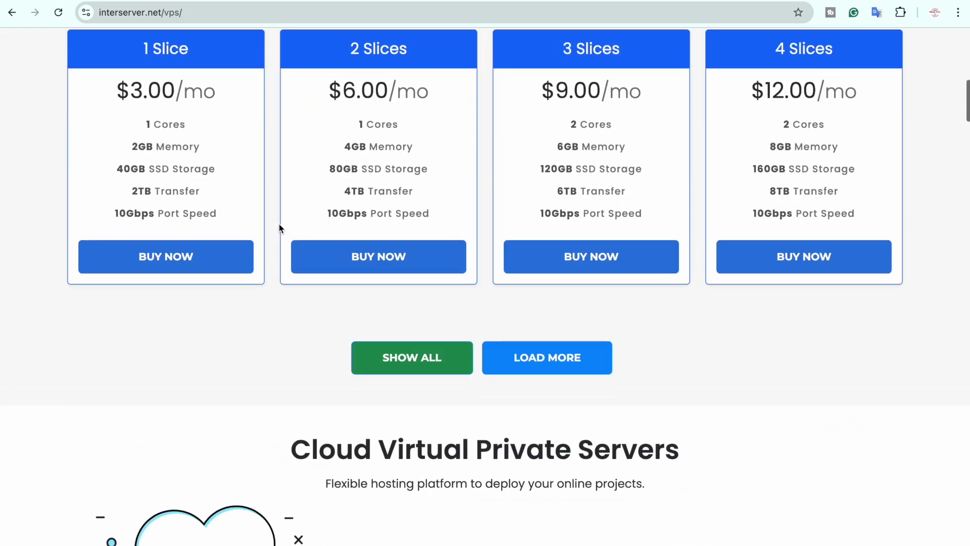
Reveal the larger slice plans and highlight the 1 Slice plan's 1 core, 2GB memory and price
{"action": "left_click", "coordinate": [439, 365]}
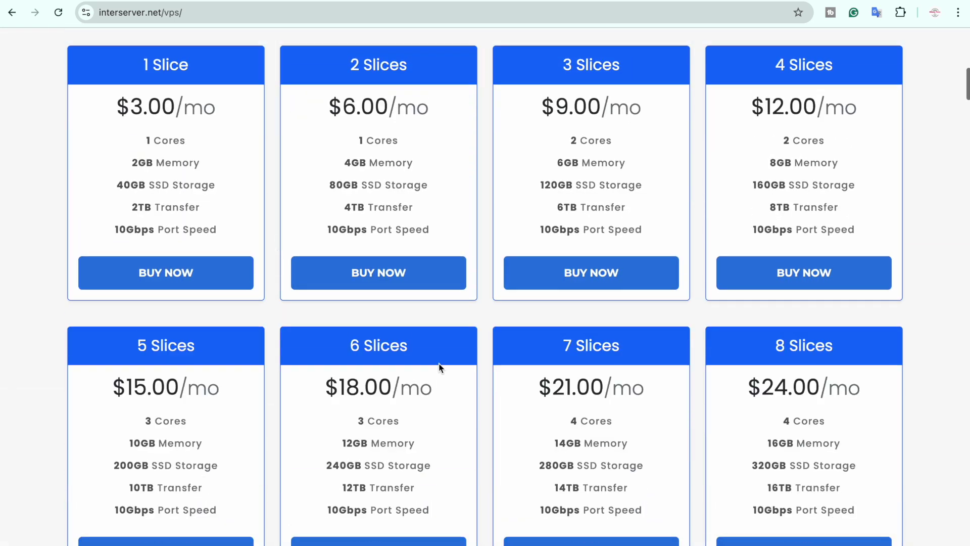
{"action": "scroll", "coordinate": [289, 177], "scroll_direction": "up", "scroll_amount": 1}
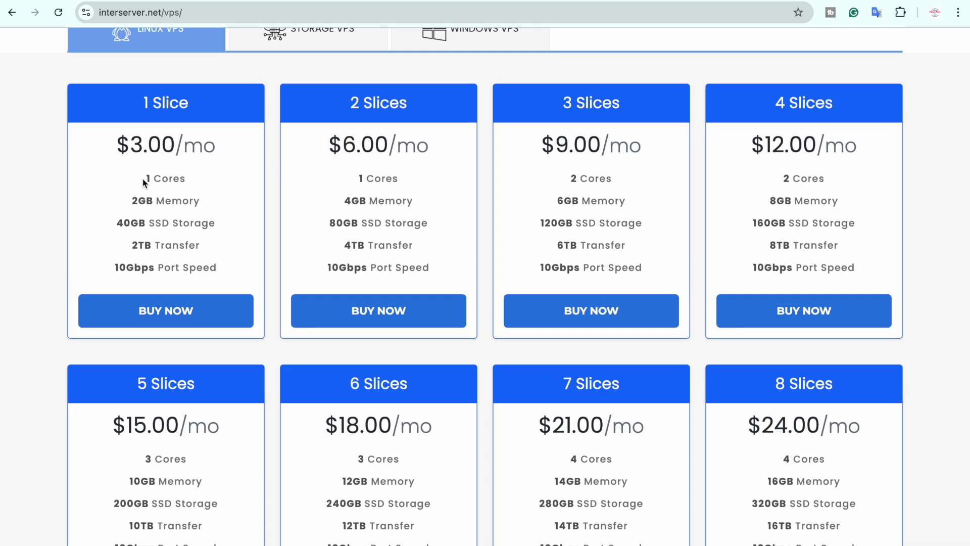
{"action": "left_click_drag", "start_coordinate": [147, 178], "coordinate": [172, 230]}
{"action": "left_click", "coordinate": [125, 209]}
{"action": "left_click", "coordinate": [121, 226]}
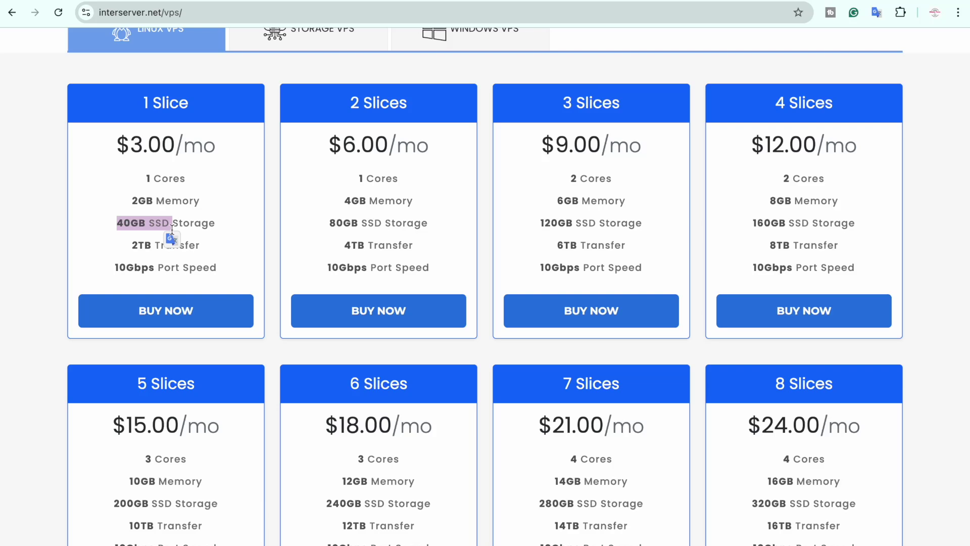
{"action": "left_click", "coordinate": [203, 136]}
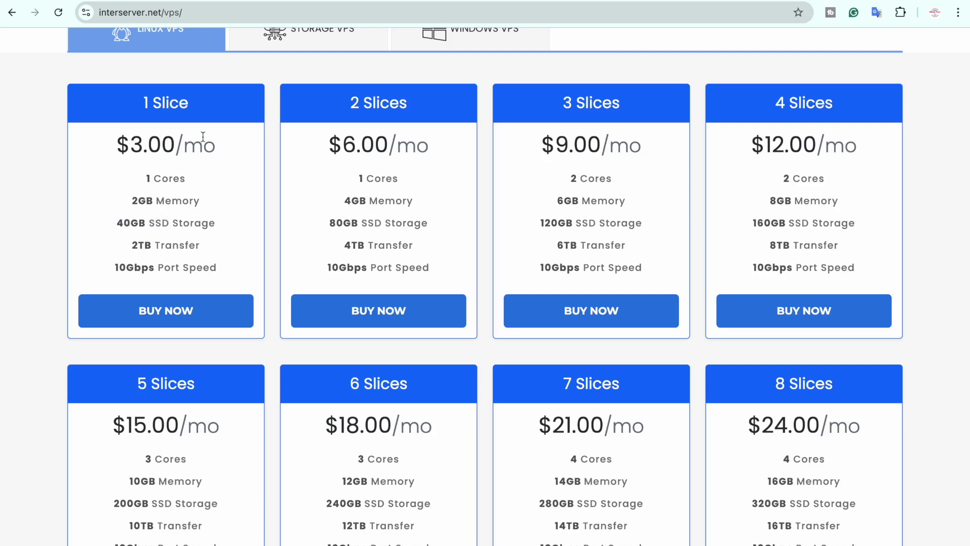
{"action": "left_click_drag", "start_coordinate": [118, 148], "coordinate": [163, 154]}
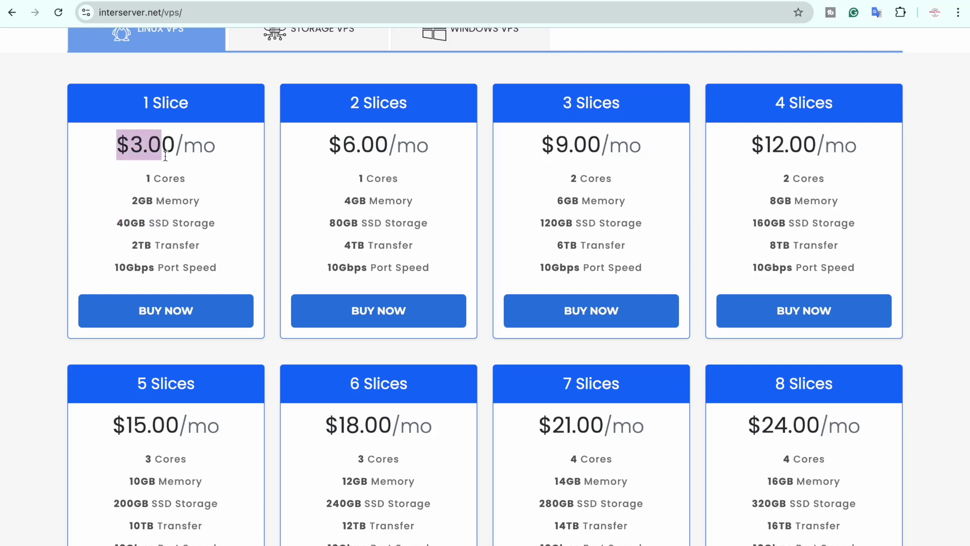
{"action": "left_click", "coordinate": [360, 179]}
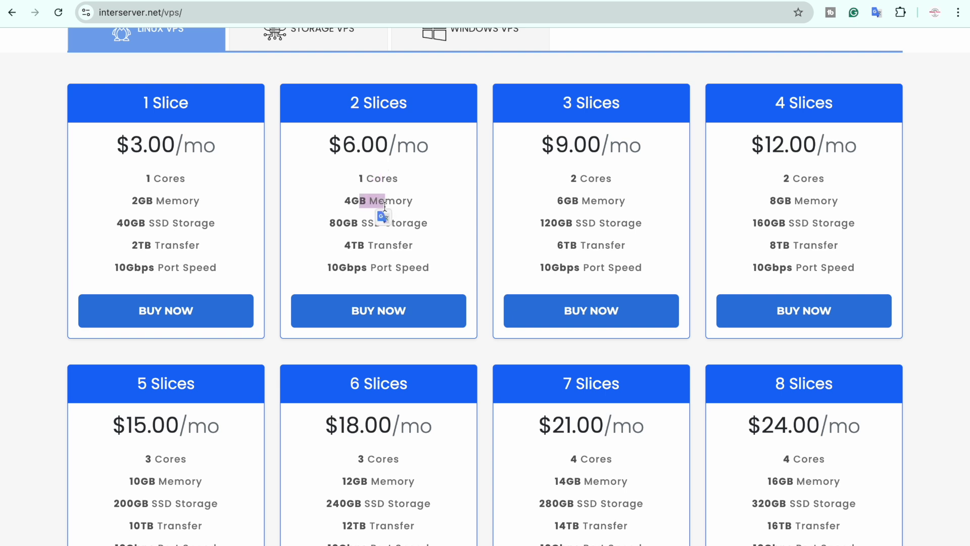
Highlight the 6 Slices plan's 3 cores, 12GB memory and 240GB SSD, then buy it
{"action": "scroll", "coordinate": [580, 219], "scroll_direction": "down", "scroll_amount": 2}
{"action": "scroll", "coordinate": [570, 139], "scroll_direction": "down", "scroll_amount": 2}
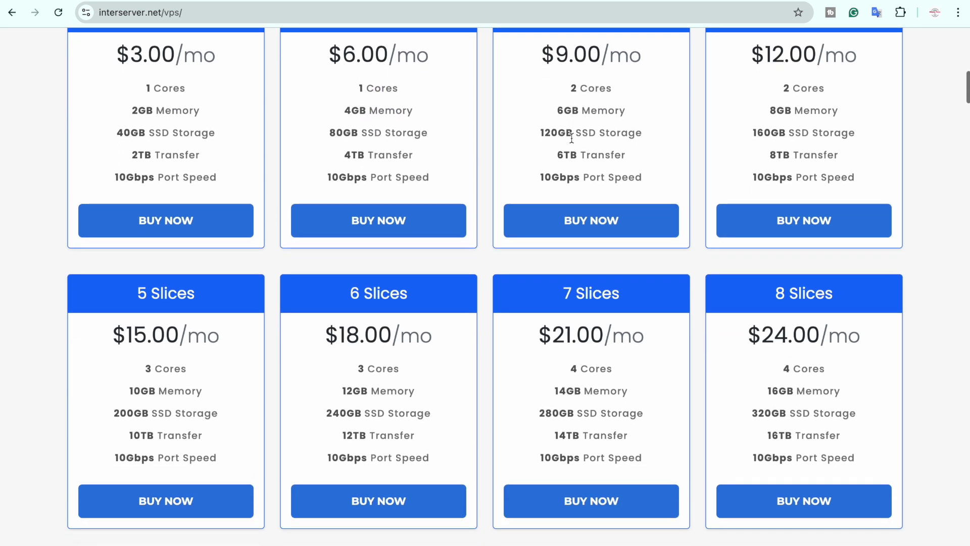
{"action": "scroll", "coordinate": [571, 138], "scroll_direction": "up", "scroll_amount": 2}
{"action": "scroll", "coordinate": [572, 138], "scroll_direction": "up", "scroll_amount": 1}
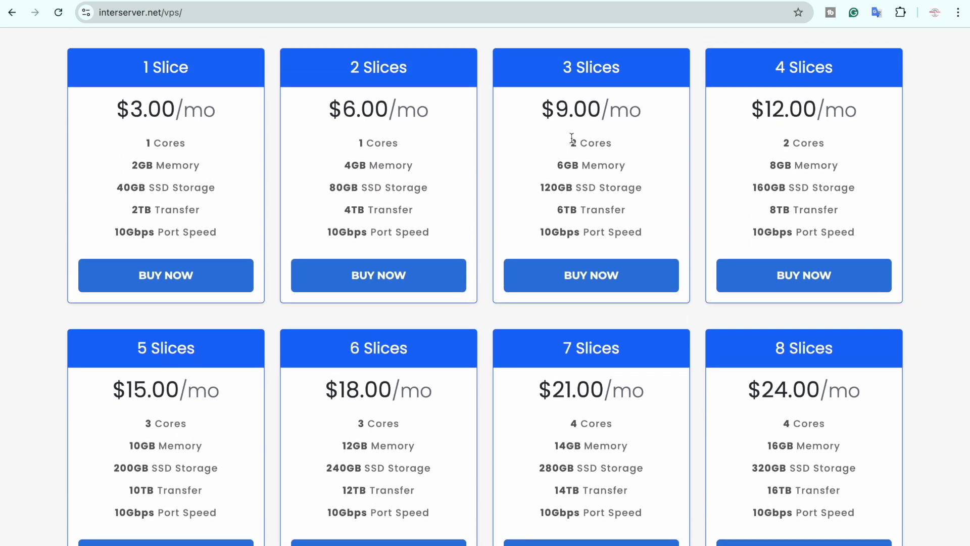
{"action": "scroll", "coordinate": [572, 138], "scroll_direction": "down", "scroll_amount": 2}
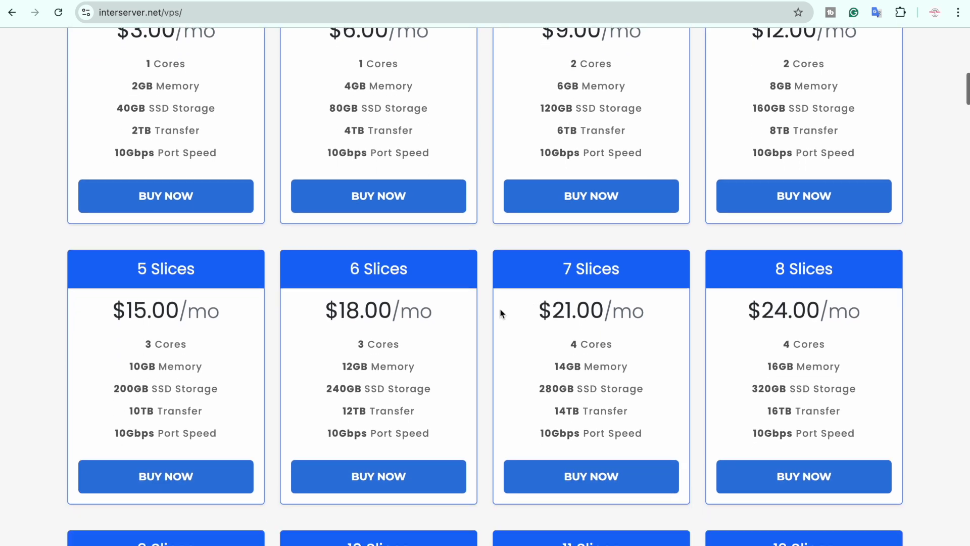
{"action": "left_click_drag", "start_coordinate": [350, 269], "coordinate": [408, 271]}
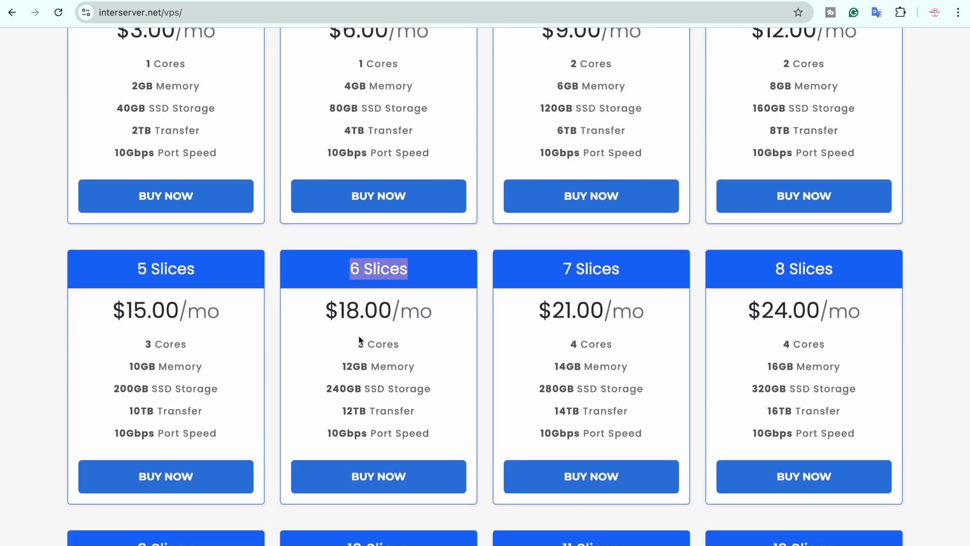
{"action": "left_click_drag", "start_coordinate": [357, 344], "coordinate": [399, 344]}
{"action": "left_click_drag", "start_coordinate": [346, 366], "coordinate": [381, 370]}
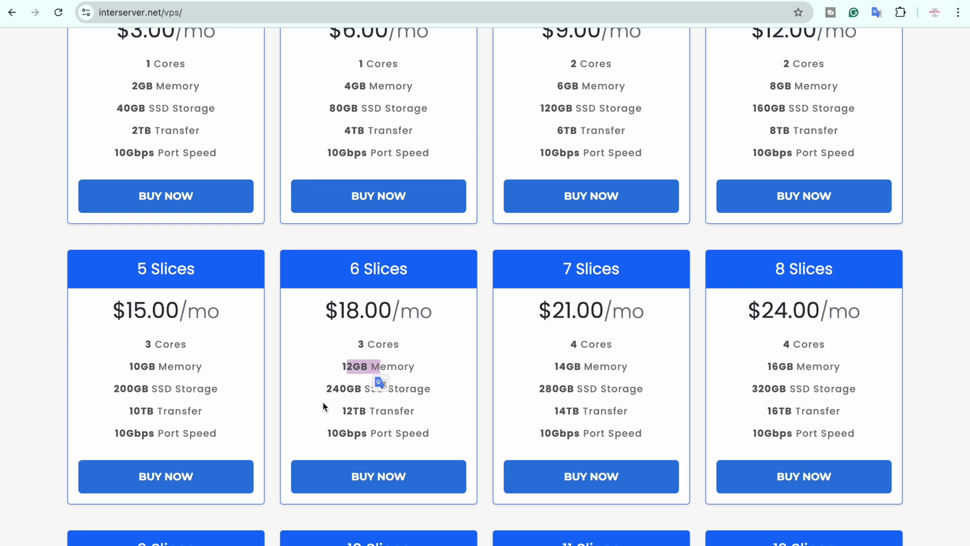
{"action": "left_click_drag", "start_coordinate": [325, 403], "coordinate": [374, 403]}
{"action": "left_click", "coordinate": [323, 420]}
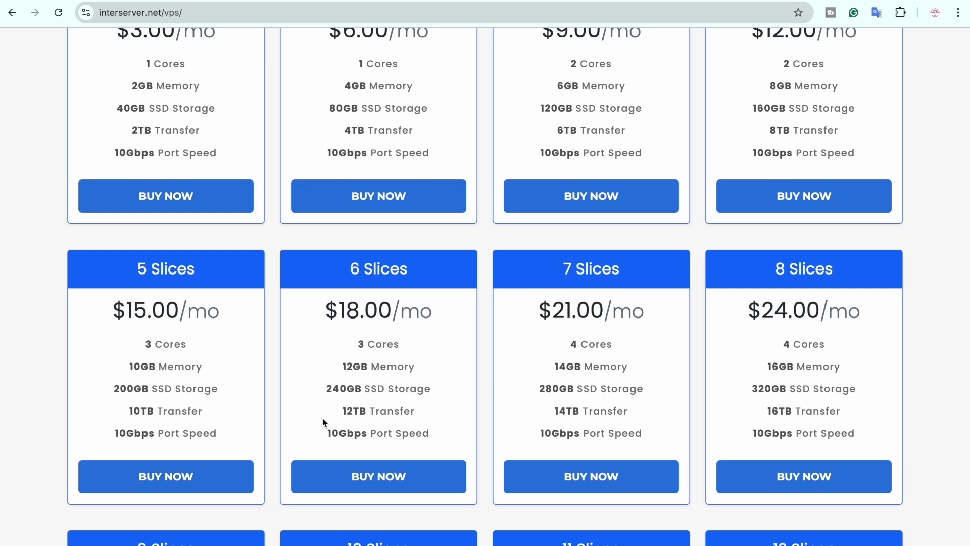
{"action": "left_click", "coordinate": [390, 479]}
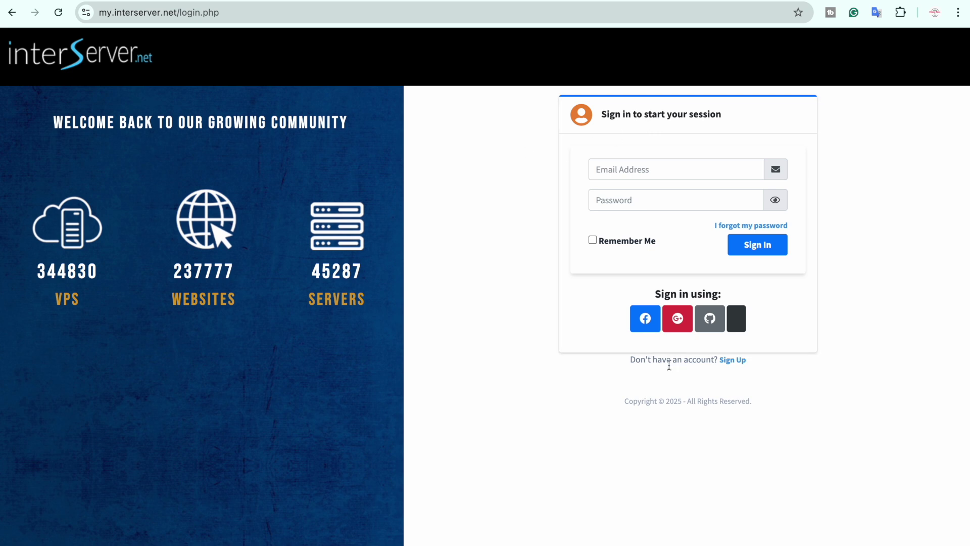
Choose Sign Up to create a new InterServer account
{"action": "left_click", "coordinate": [733, 360]}
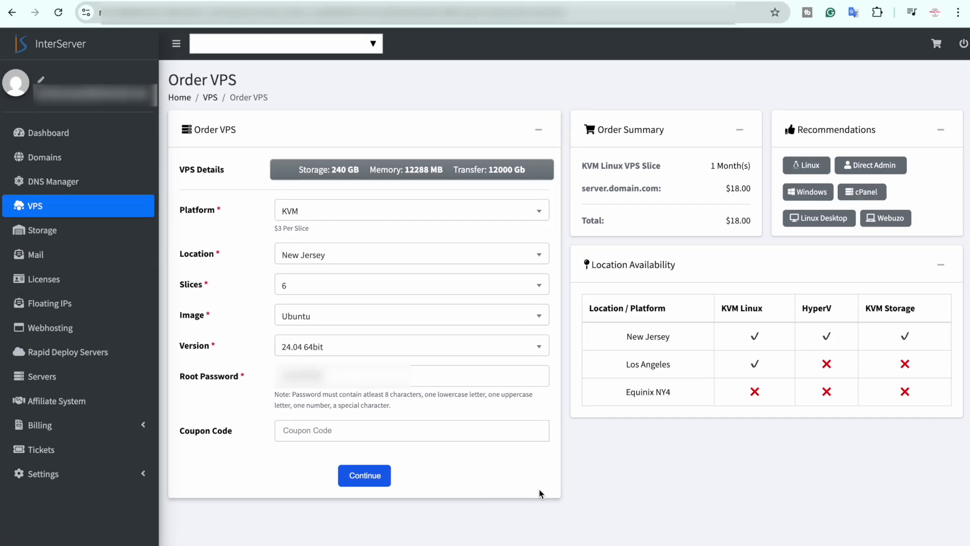
Submit the 6-slice KVM Ubuntu 24.04 configuration to reach the $18.00 order summary
{"action": "left_click", "coordinate": [367, 476]}
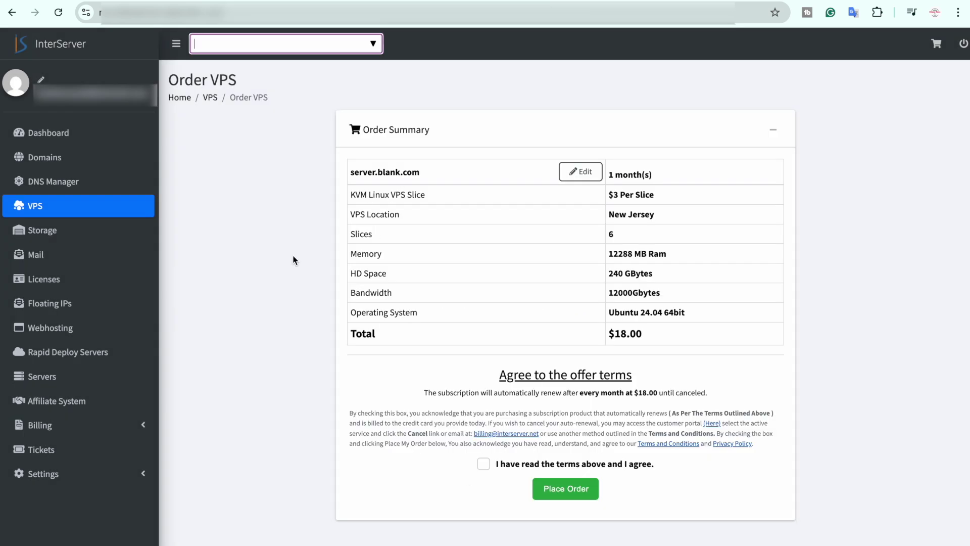
Accept the offer terms and place the $18.00 6-slice VPS order
{"action": "left_click", "coordinate": [483, 463]}
{"action": "left_click", "coordinate": [559, 498]}
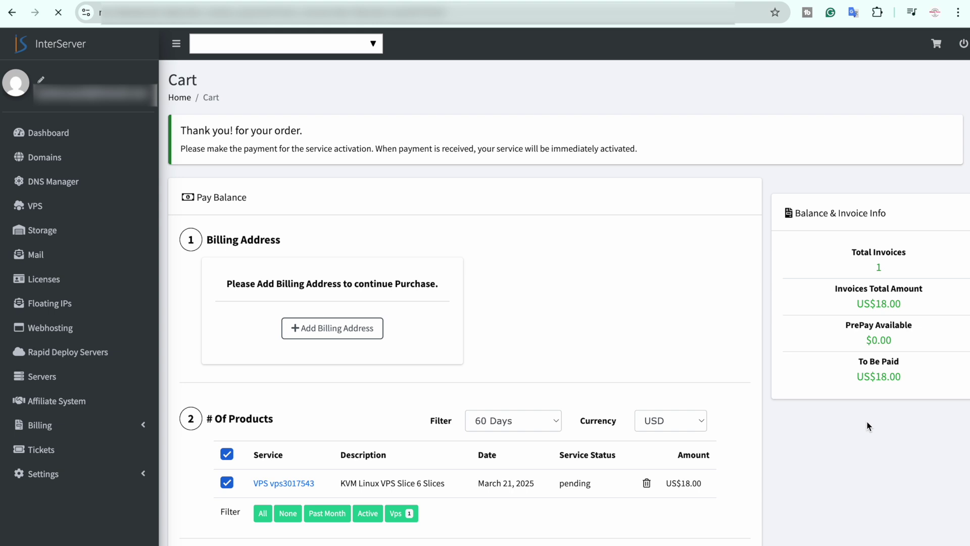
Pay the $18.00 balance from Billing > Cart using the saved credit card and its security code
{"action": "left_click", "coordinate": [69, 202]}
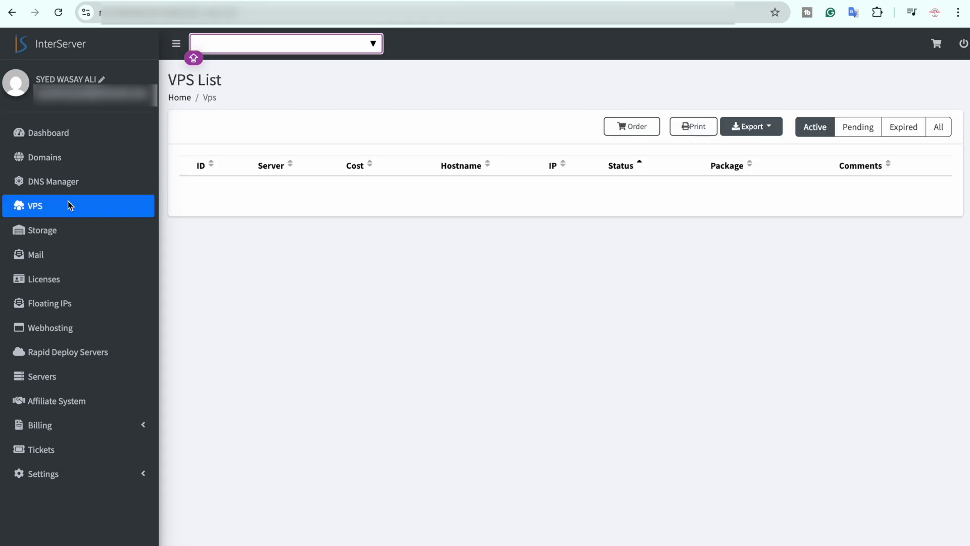
{"action": "left_click", "coordinate": [86, 433]}
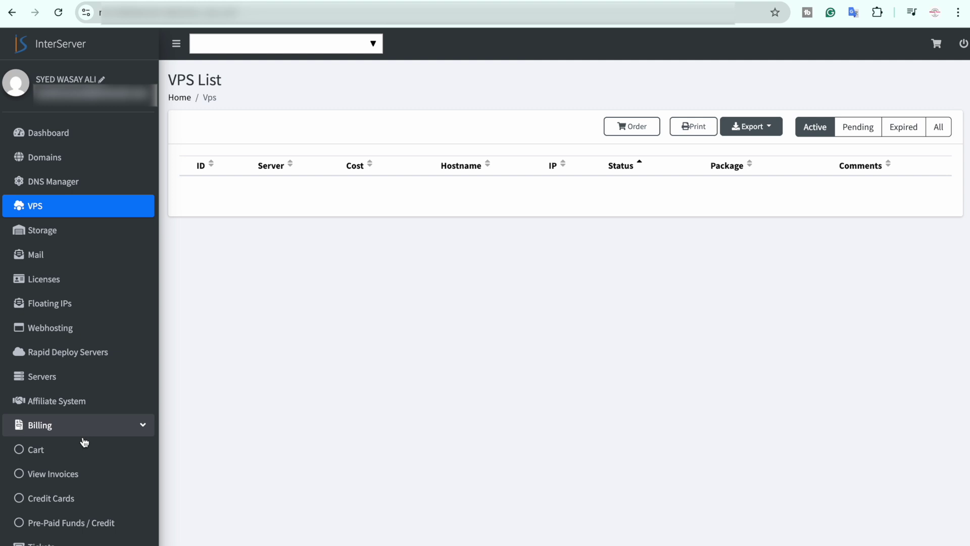
{"action": "left_click", "coordinate": [76, 459]}
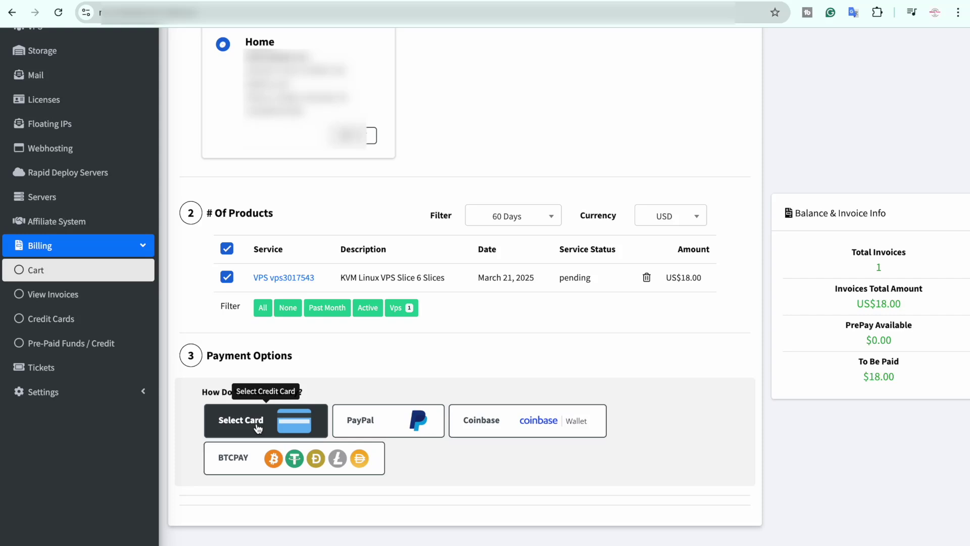
{"action": "left_click", "coordinate": [258, 429]}
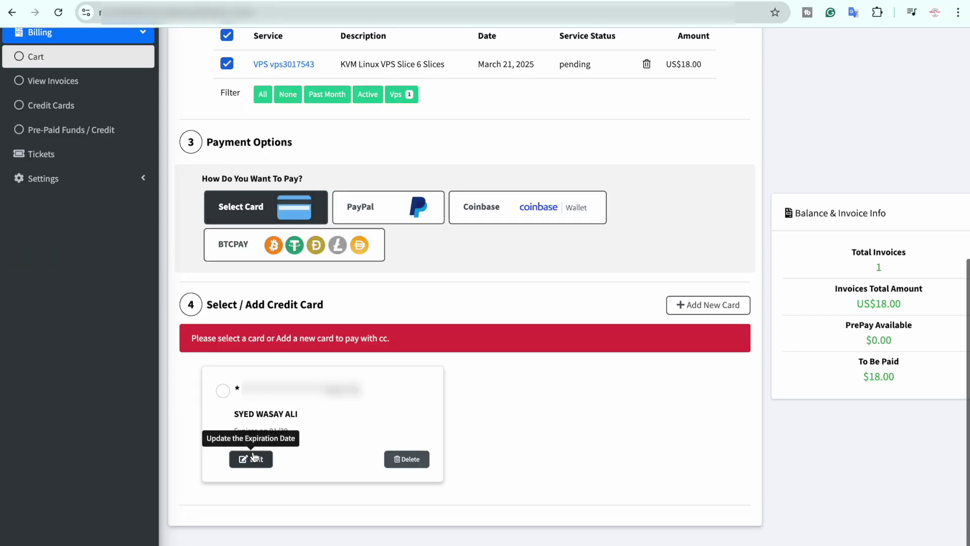
{"action": "left_click", "coordinate": [223, 391]}
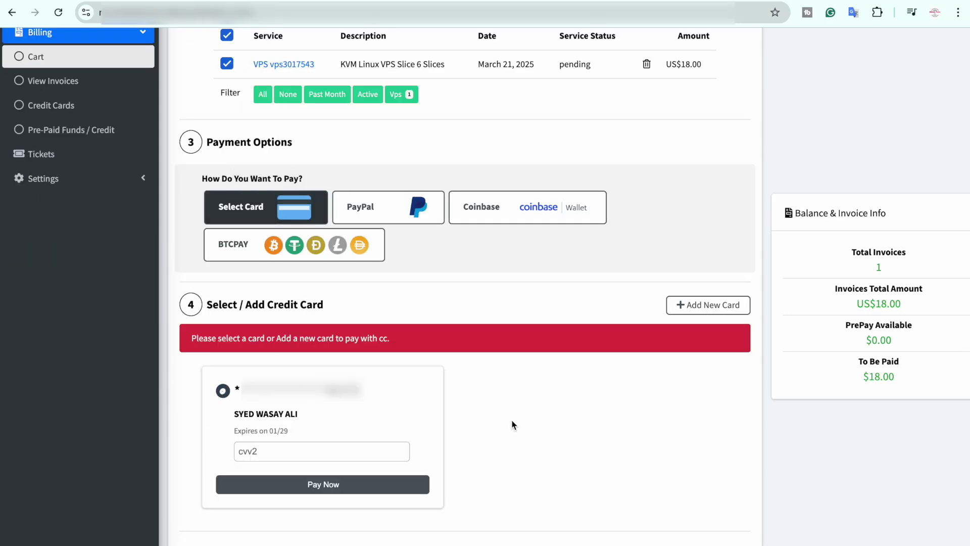
{"action": "left_click", "coordinate": [343, 449]}
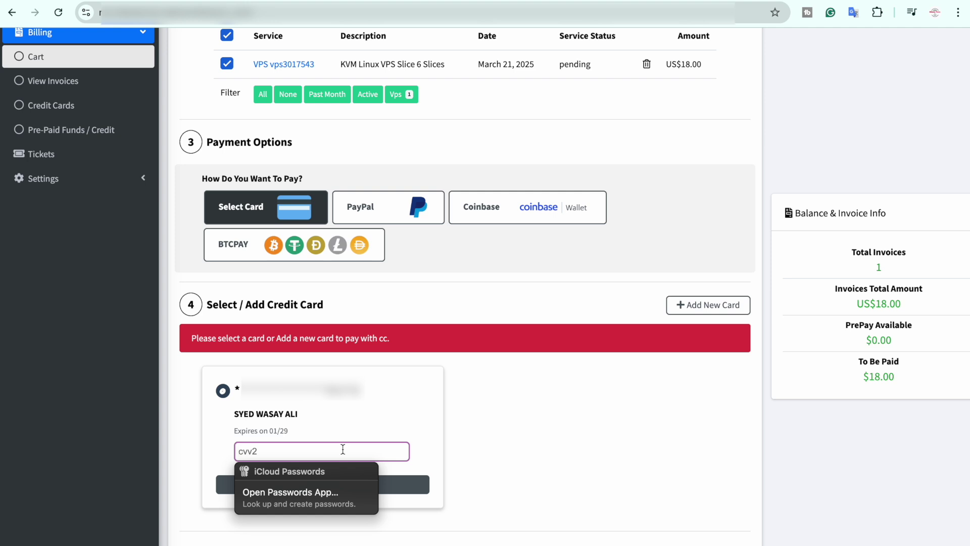
{"action": "type", "text": "123"}
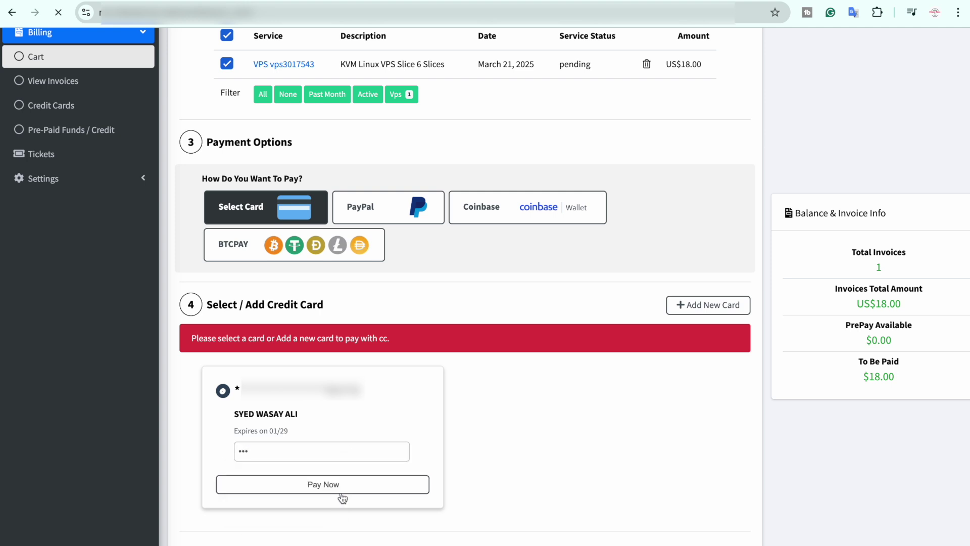
{"action": "left_click", "coordinate": [340, 486]}
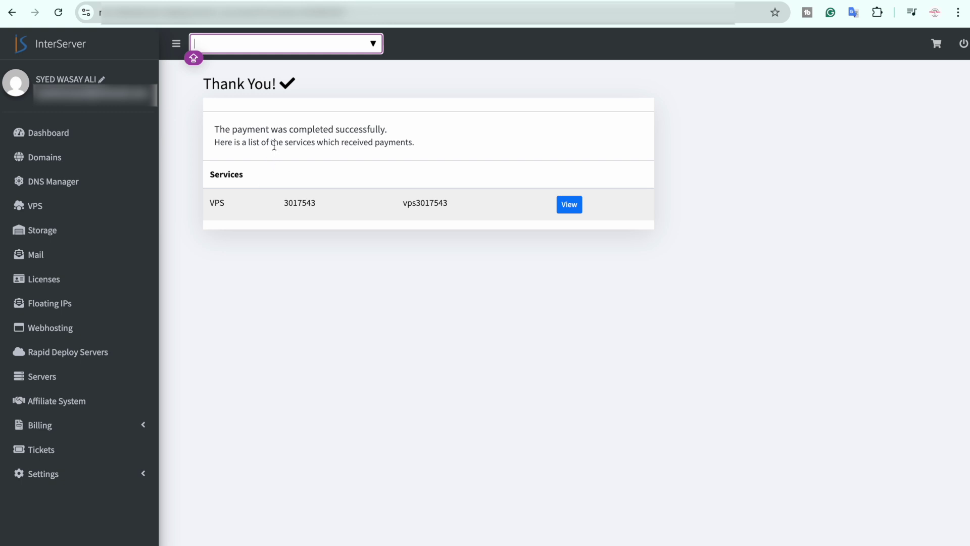
Check vps3017543's Pending-Setup status, then open its Active details page from the VPS list
{"action": "left_click", "coordinate": [569, 204]}
{"action": "left_click_drag", "start_coordinate": [508, 214], "coordinate": [648, 217]}
{"action": "left_click", "coordinate": [625, 217]}
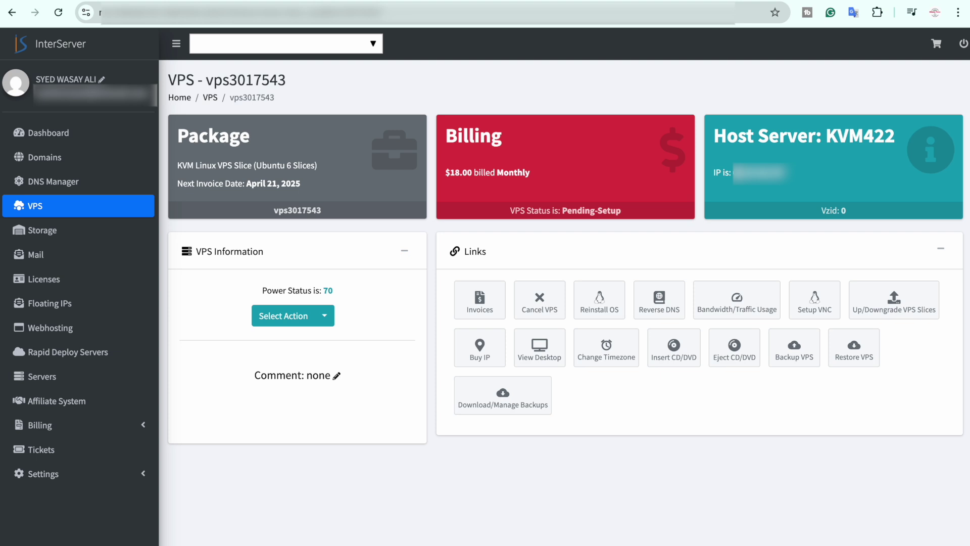
{"action": "key", "text": "alt+Left"}
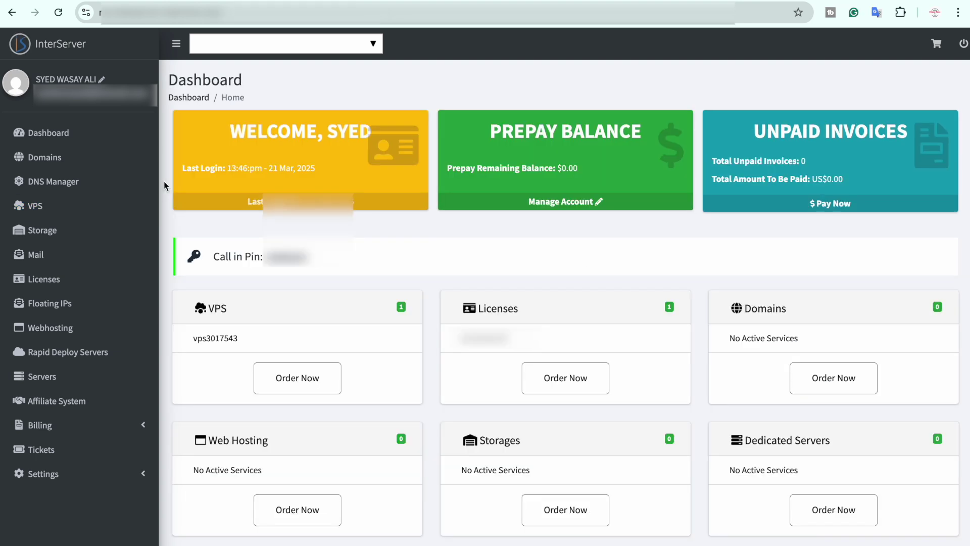
{"action": "left_click", "coordinate": [41, 212]}
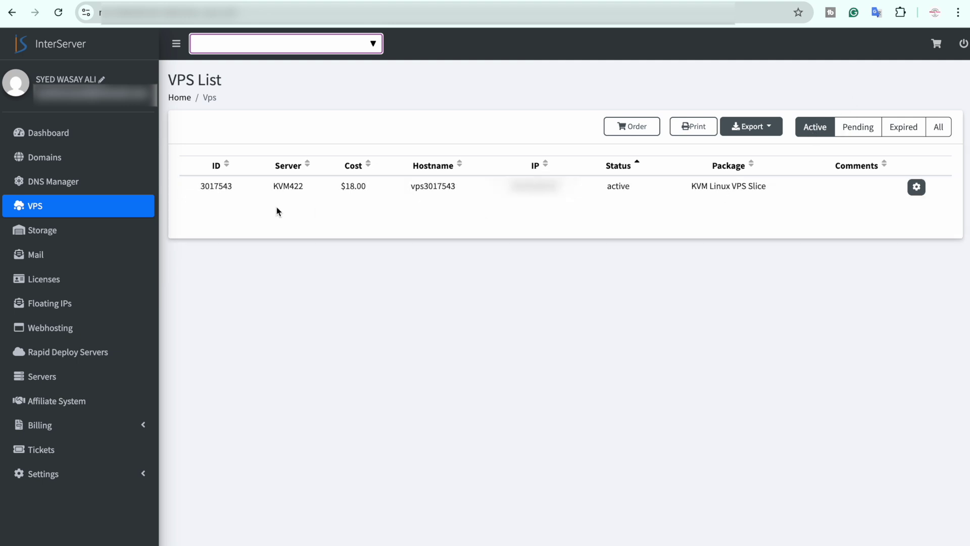
{"action": "left_click", "coordinate": [916, 187]}
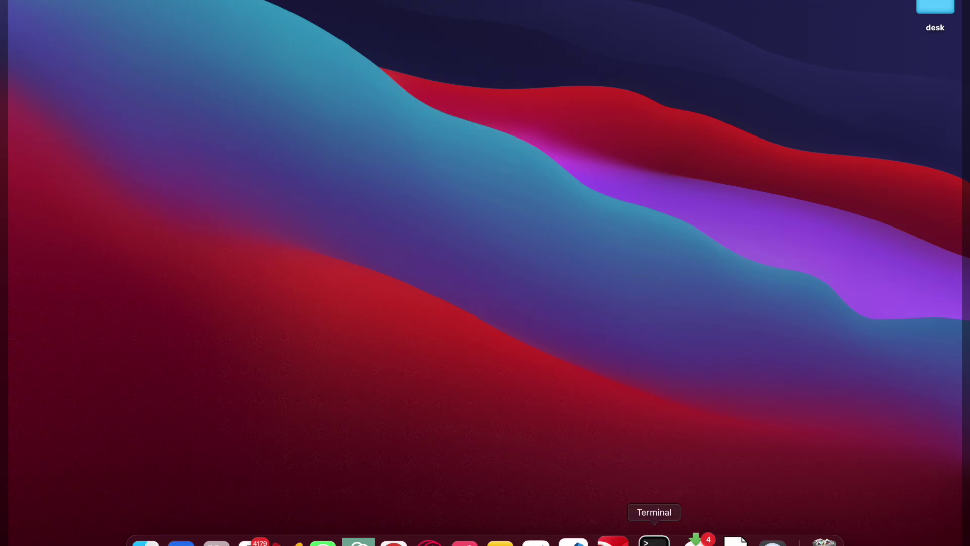
Launch Terminal, replace 'yourip' with the VPS IP in the editor's ssh root@ command, and copy it
{"action": "left_click", "coordinate": [659, 525]}
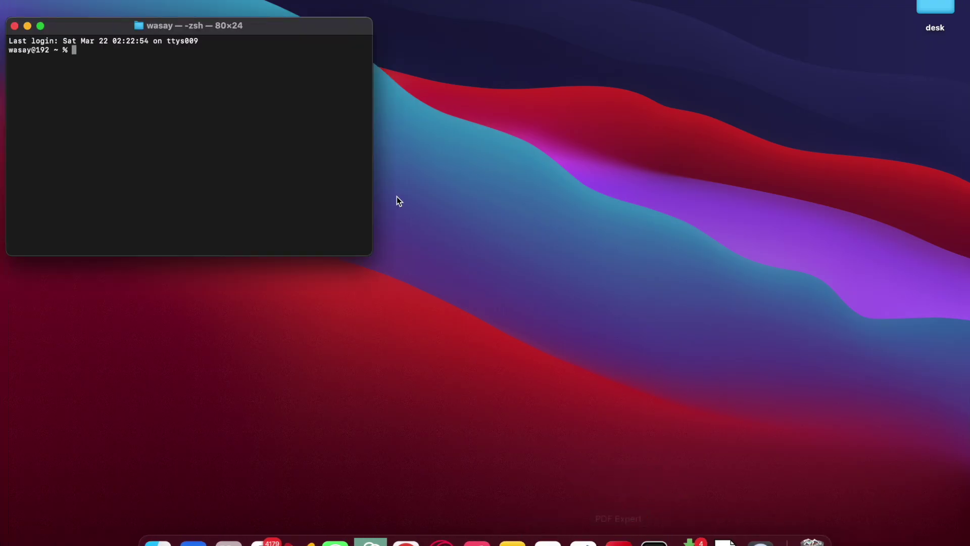
{"action": "left_click_drag", "start_coordinate": [96, 27], "coordinate": [159, 31]}
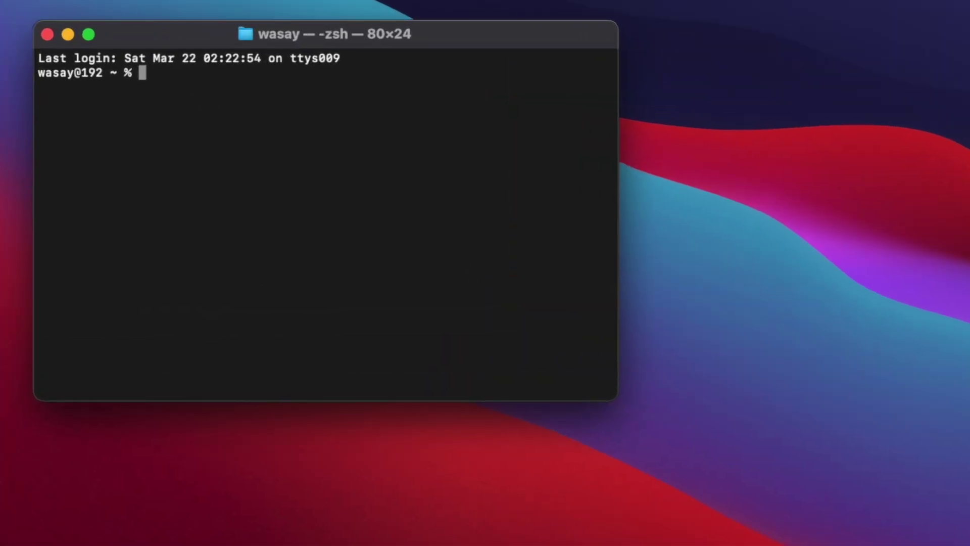
{"action": "key", "text": "super+Tab"}
{"action": "key", "text": "Right"}
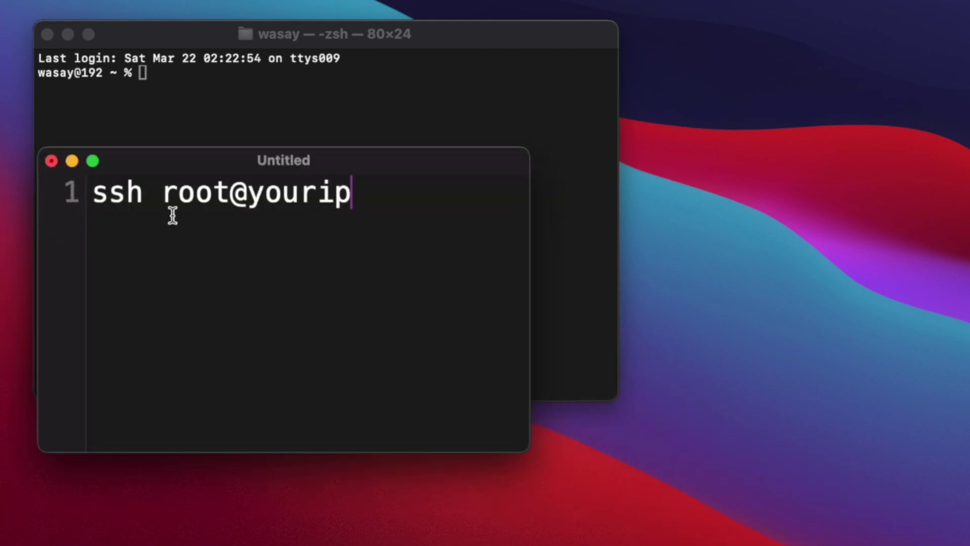
{"action": "left_click_drag", "start_coordinate": [160, 199], "coordinate": [223, 208]}
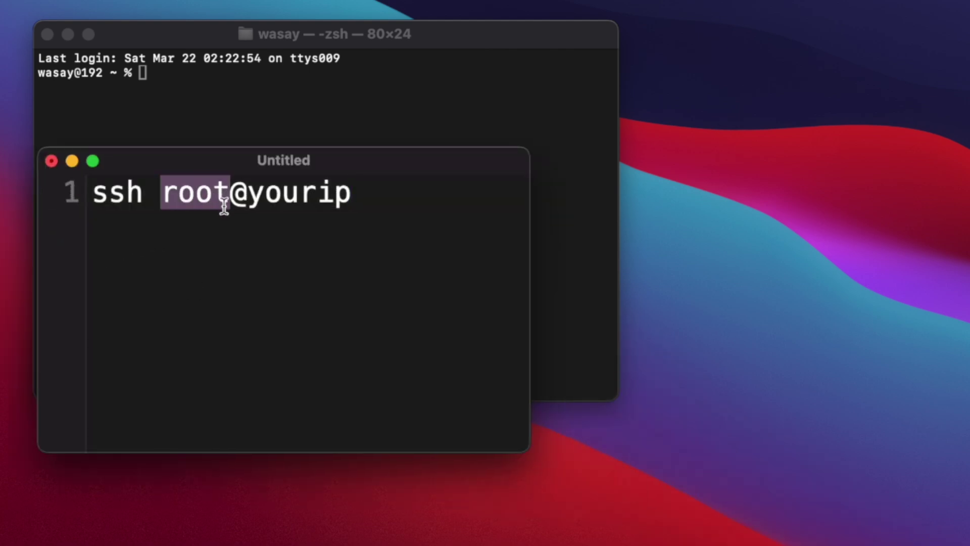
{"action": "left_click", "coordinate": [275, 277]}
{"action": "left_click_drag", "start_coordinate": [248, 196], "coordinate": [362, 199]}
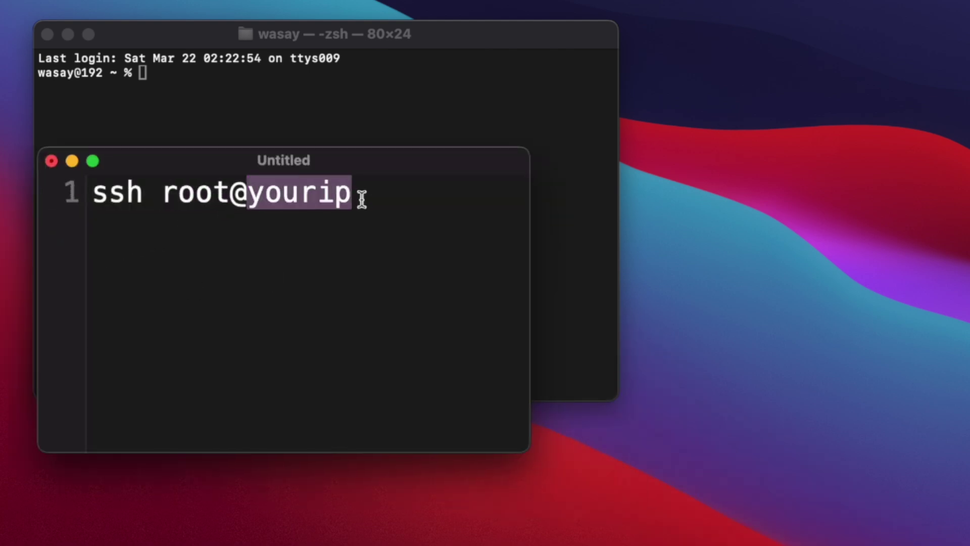
{"action": "key", "text": "BackSpace"}
{"action": "key", "text": "super+v"}
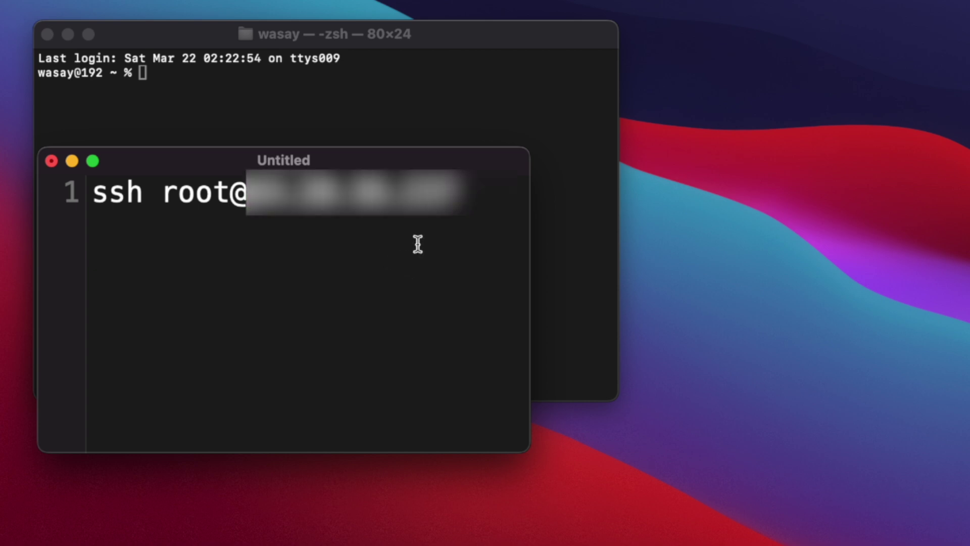
{"action": "left_click_drag", "start_coordinate": [467, 199], "coordinate": [88, 204]}
Paste and run the ssh root command in Terminal, answering yes to trust the host key
{"action": "left_click", "coordinate": [220, 115]}
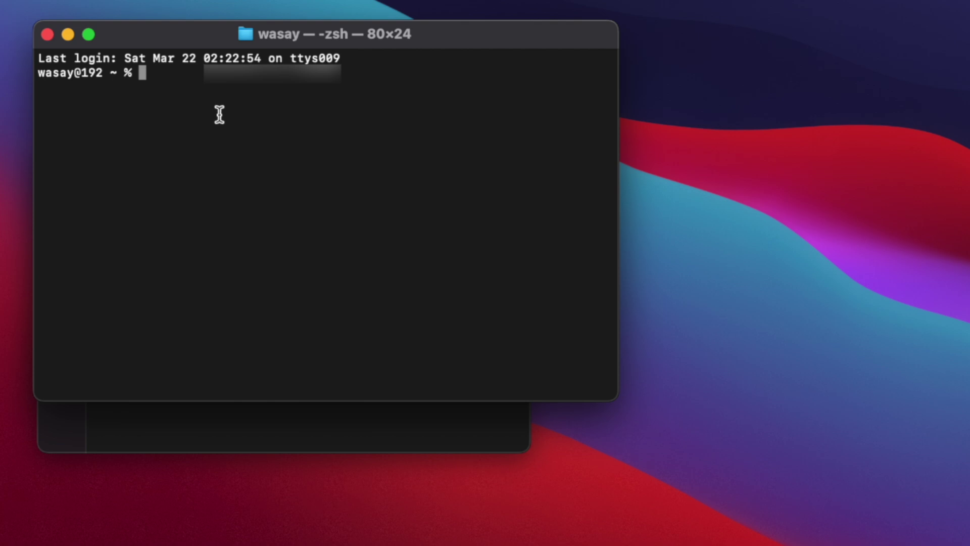
{"action": "key", "text": "super+v"}
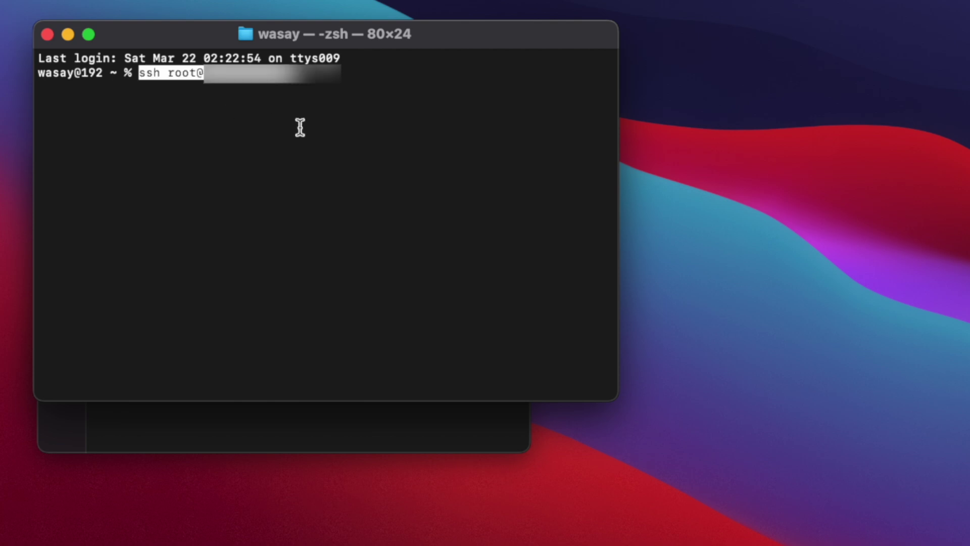
{"action": "key", "text": "Return"}
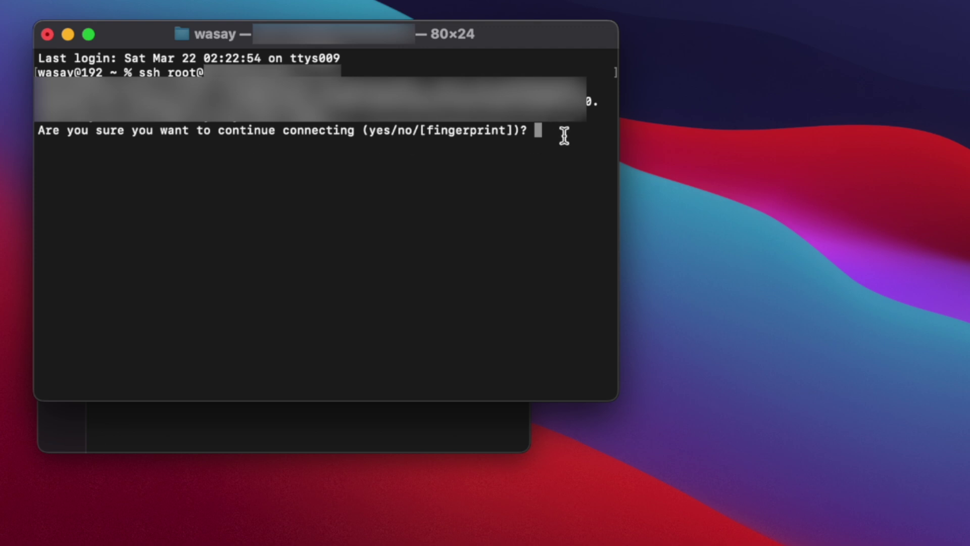
{"action": "type", "text": "yes"}
{"action": "key", "text": "Return"}
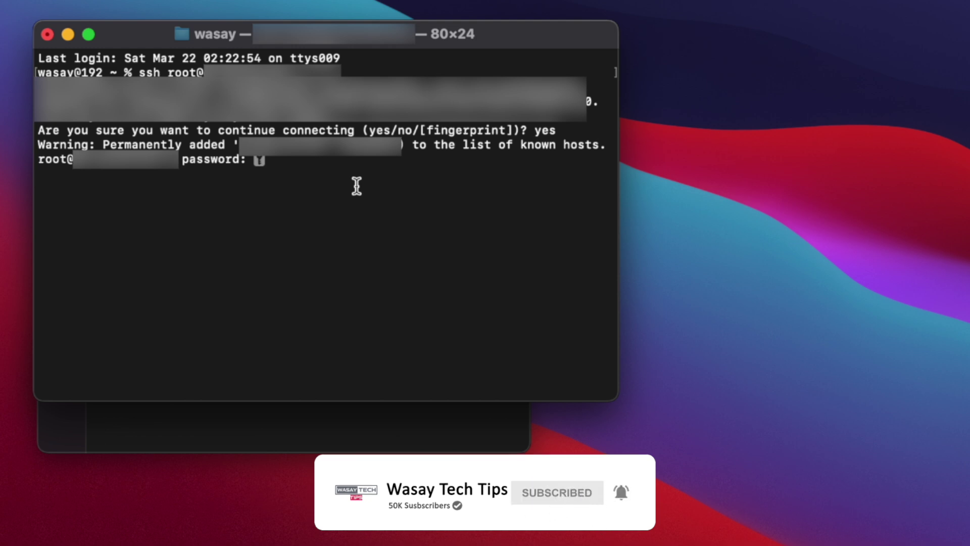
Submit the root password and confirm the Welcome to Ubuntu 24.04.2 LTS banner appears
{"action": "key", "text": "Return"}
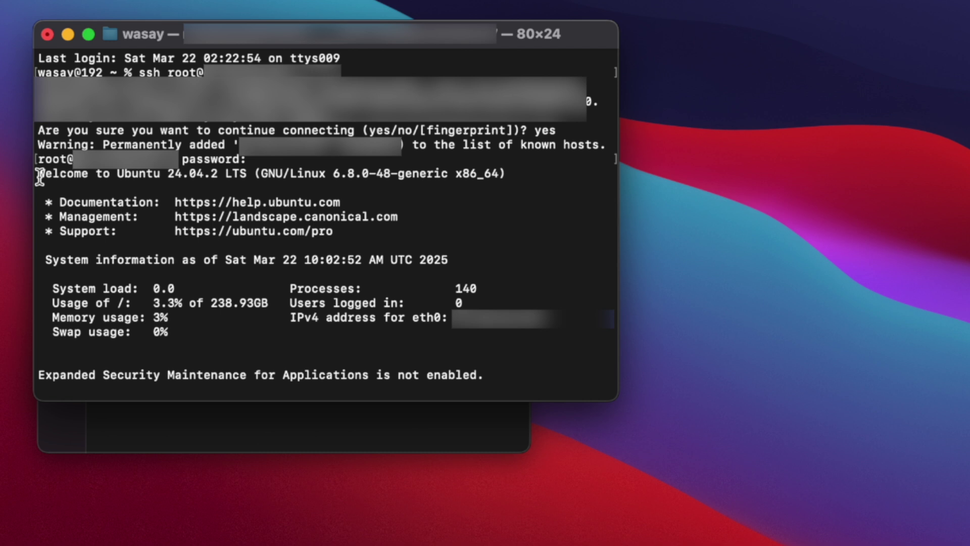
{"action": "left_click_drag", "start_coordinate": [37, 175], "coordinate": [191, 179]}
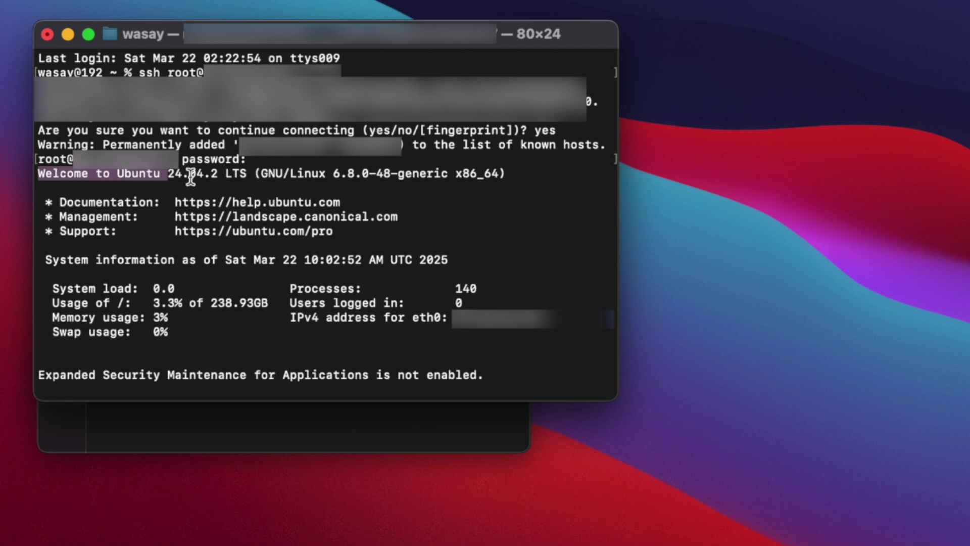